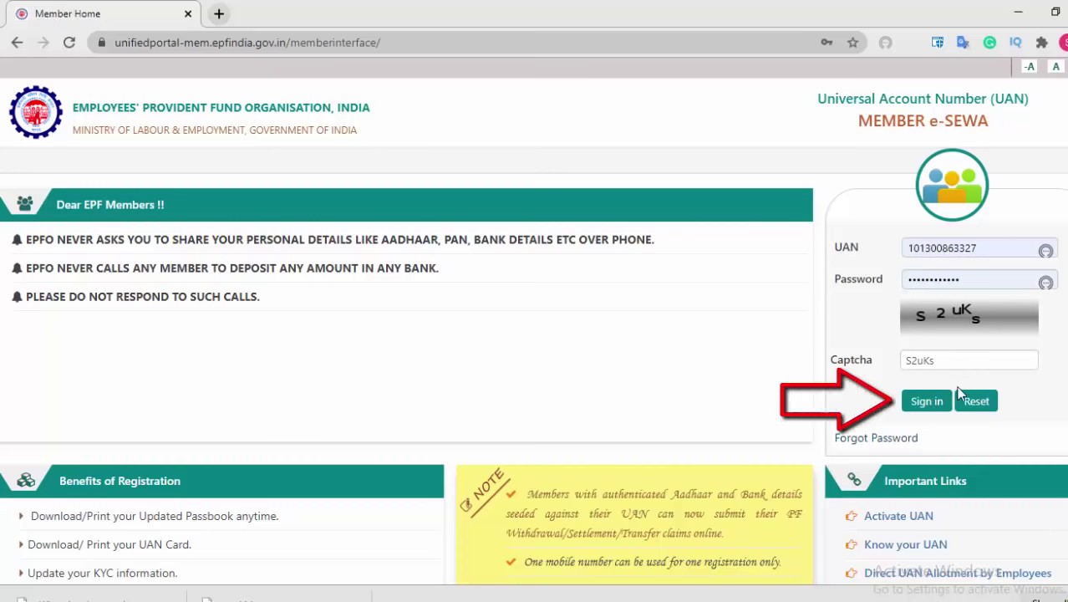
Sign in to the EPFO member portal and open the online claim page for Form-31, 19, 10C & 10D
click(928, 403)
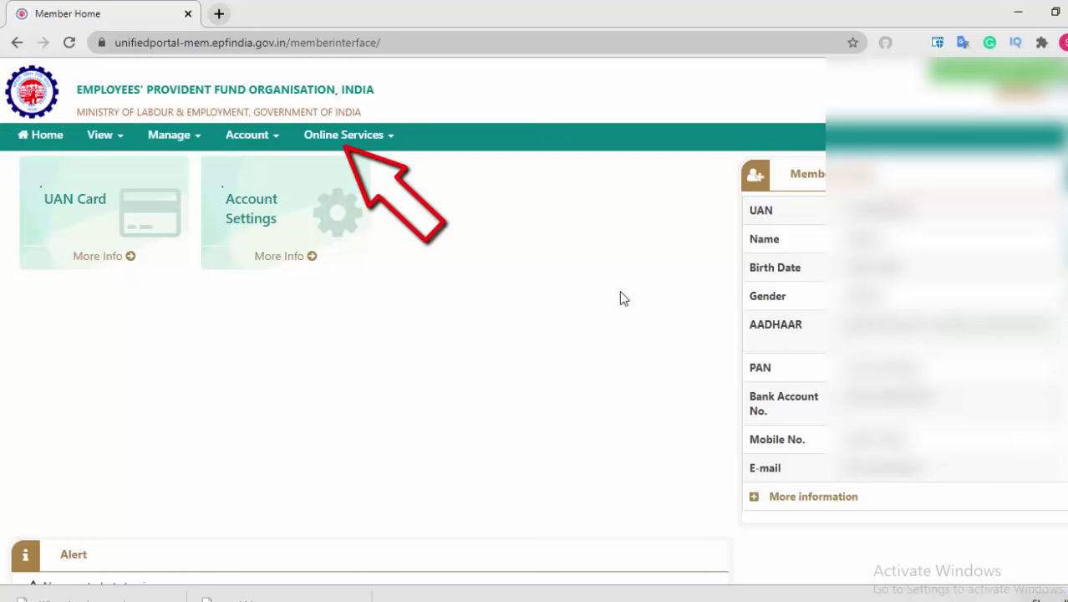
click(380, 146)
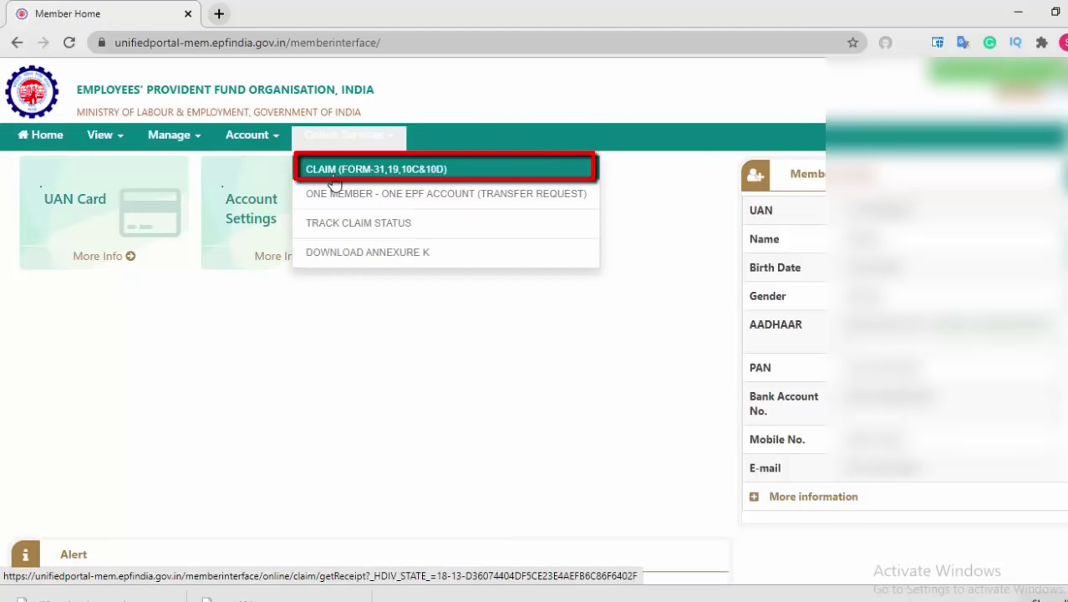
click(334, 182)
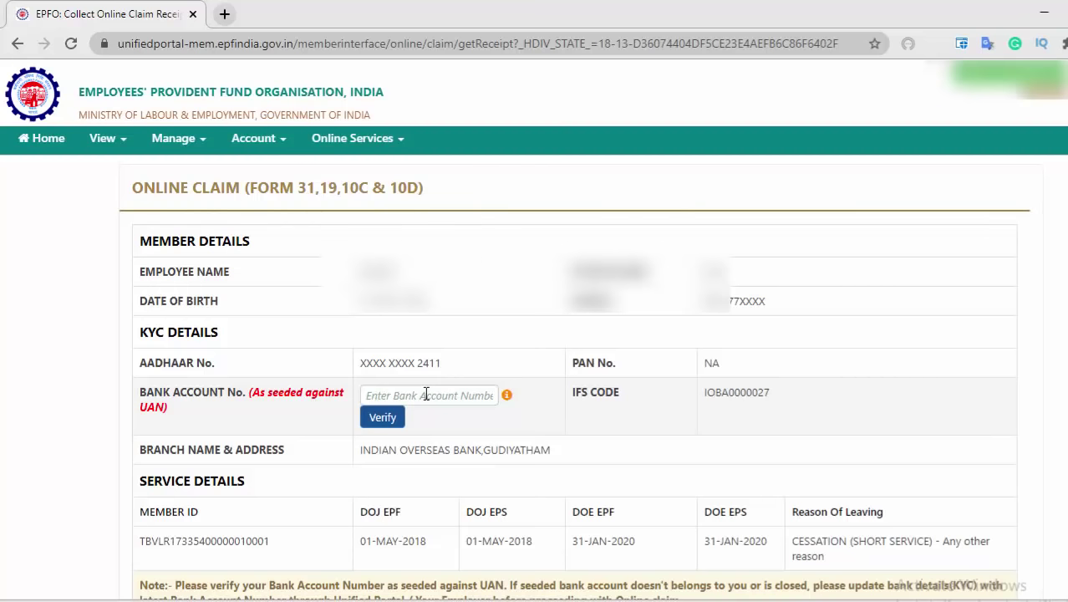
Enter the member's bank account number, verify it, and agree to the Certificate of Undertaking
key(ctrl+v)
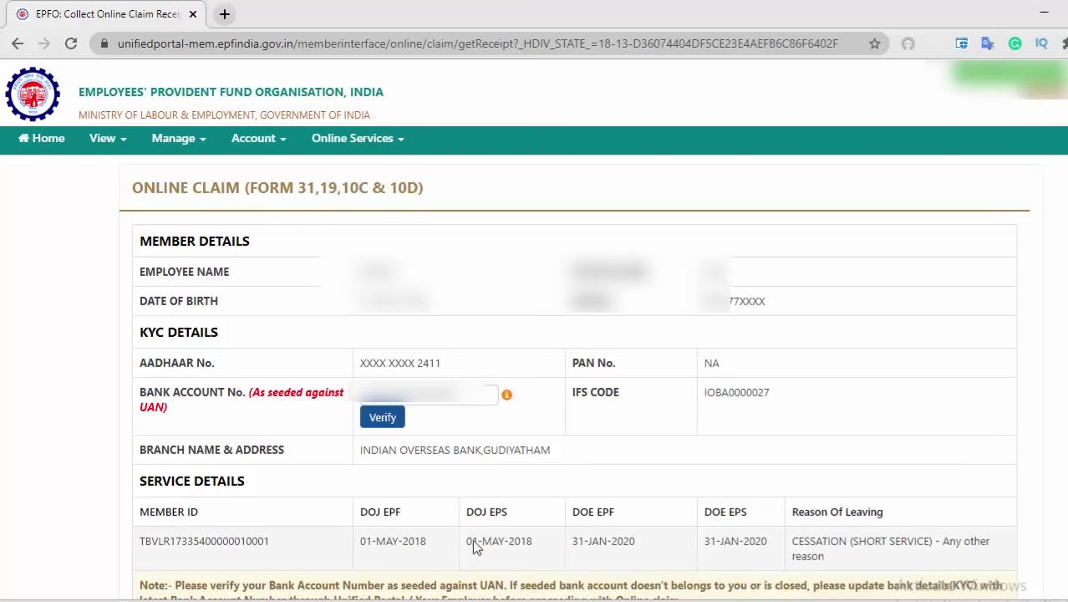
click(382, 418)
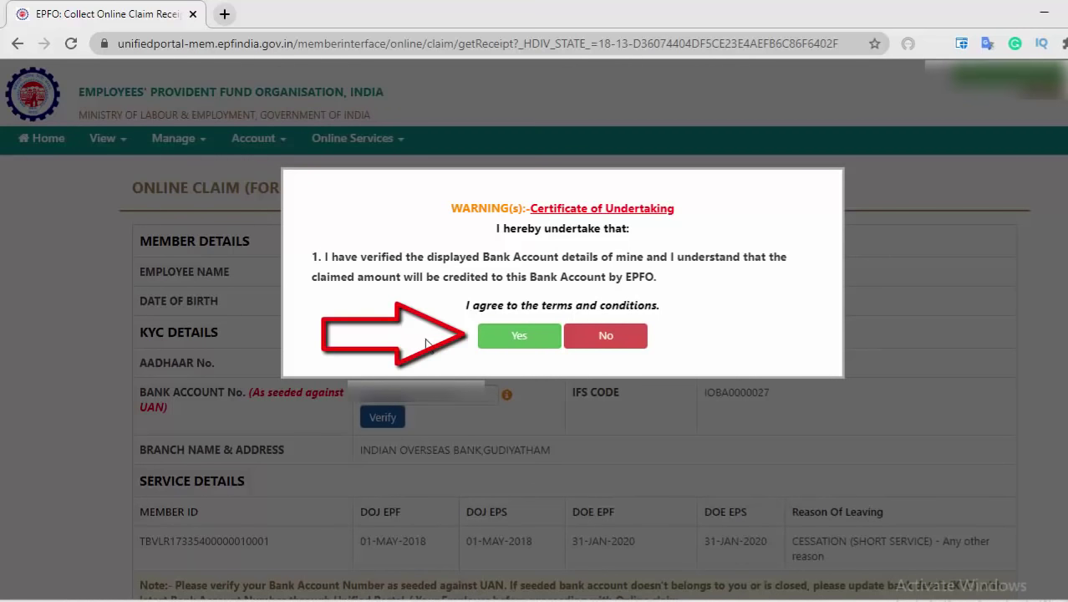
click(519, 338)
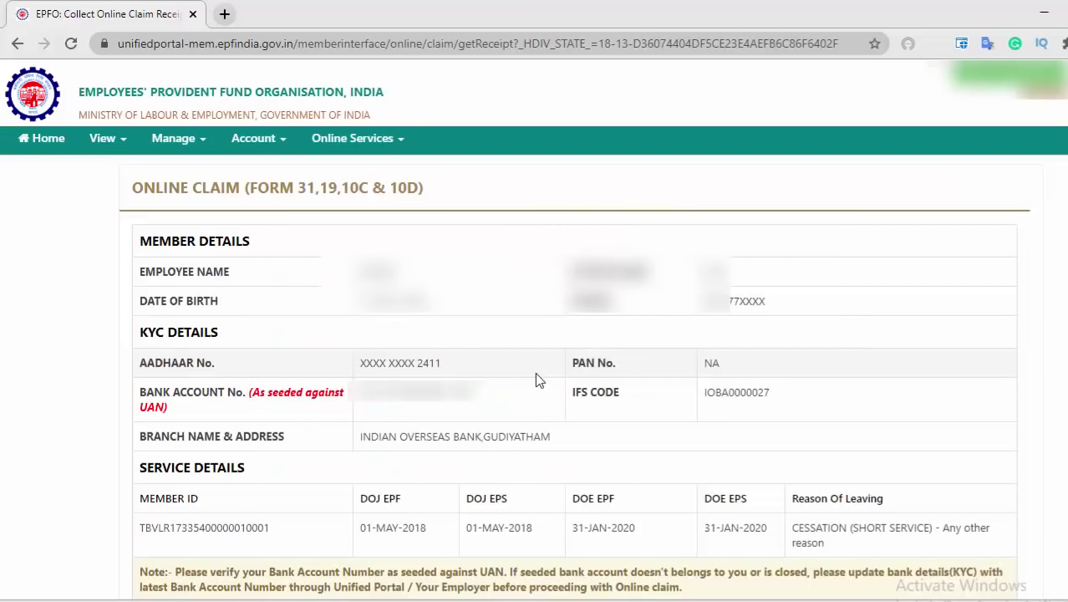
Proceed to the online claim form, choose ONLY PF WITHDRAWAL (FORM-19), and agree to continue without PAN details
scroll(536, 375, down, 3)
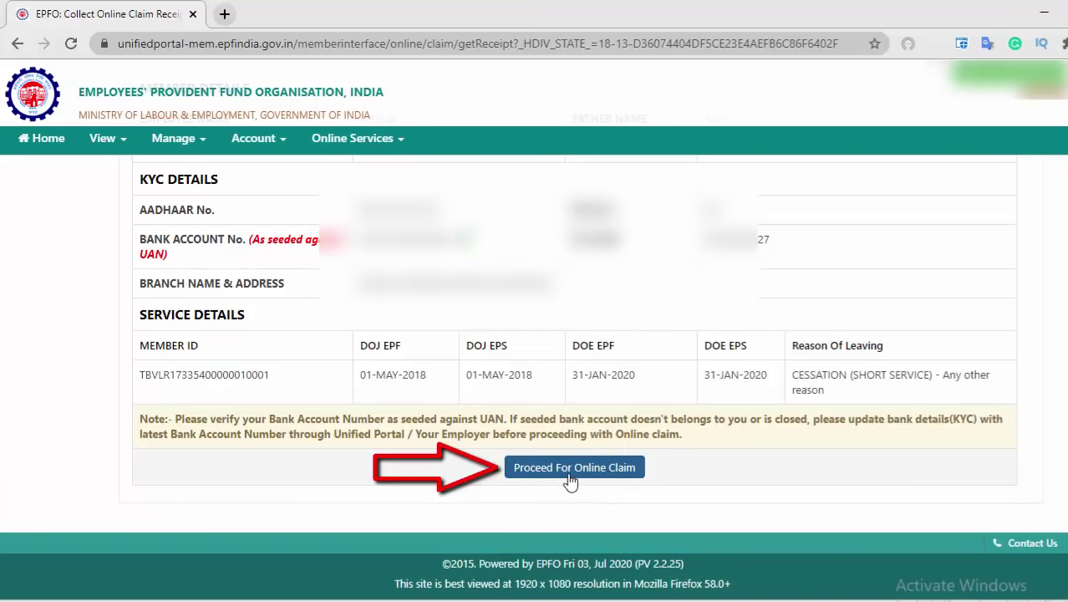
click(618, 472)
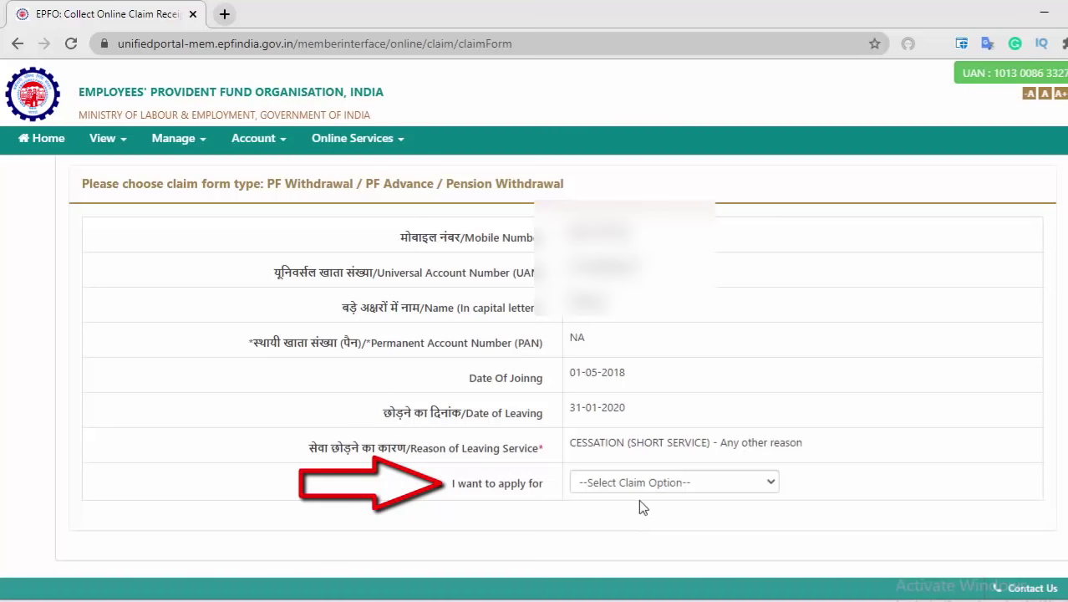
click(703, 482)
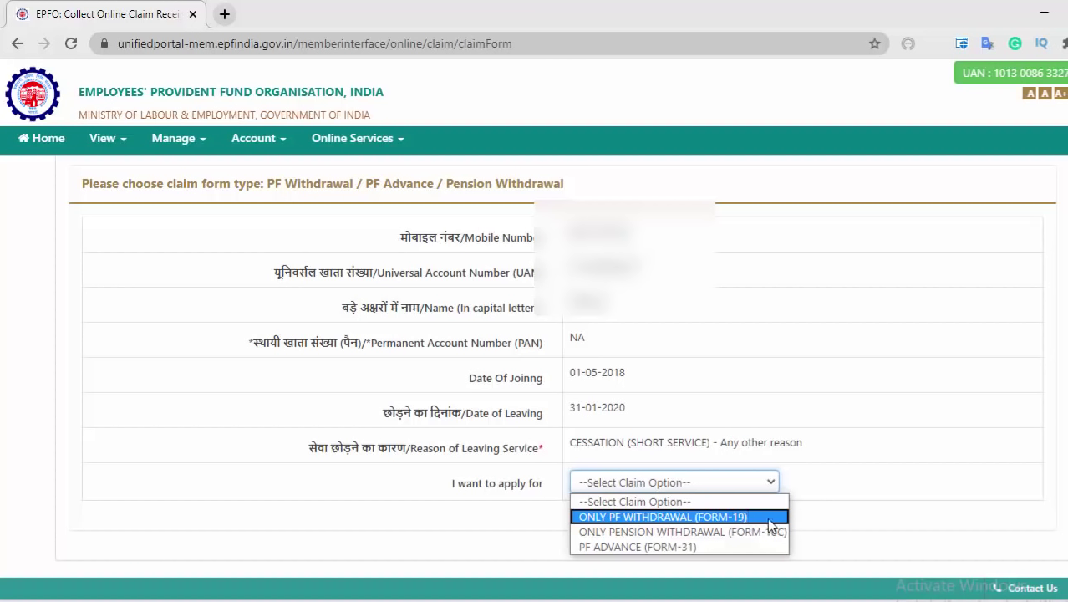
click(767, 517)
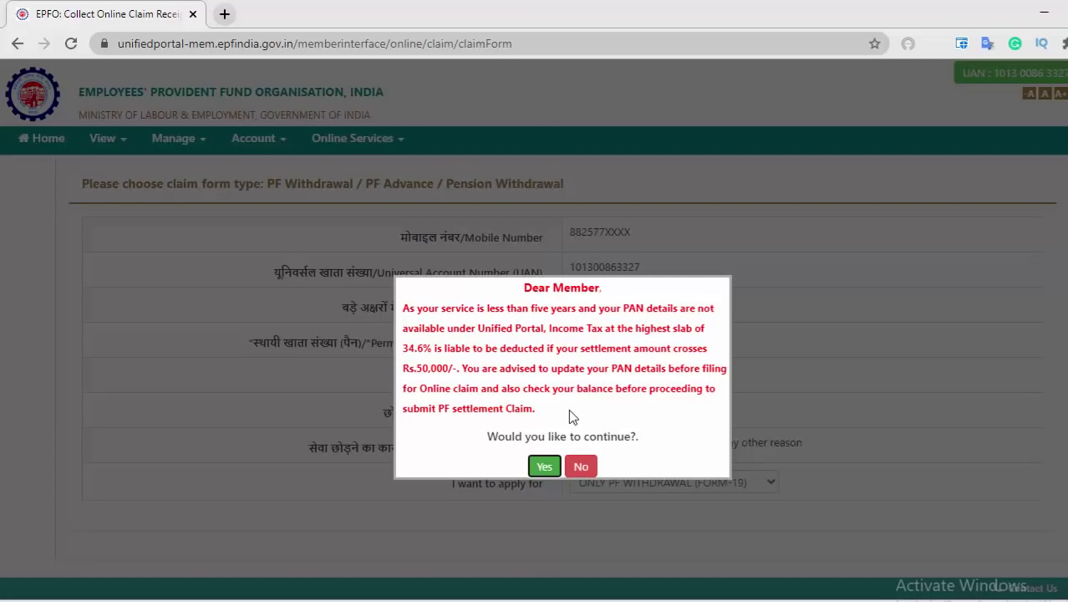
click(543, 466)
Fill in the employee address, attach the scanned passbook image as a JPG, and preview the attached scan
scroll(849, 343, down, 2)
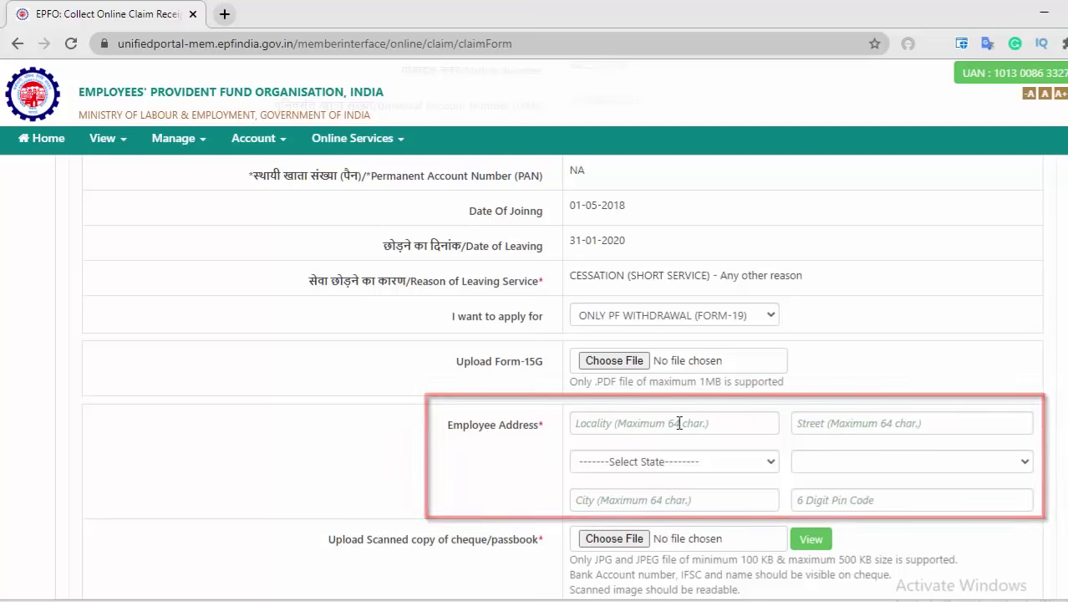
scroll(680, 423, down, 1)
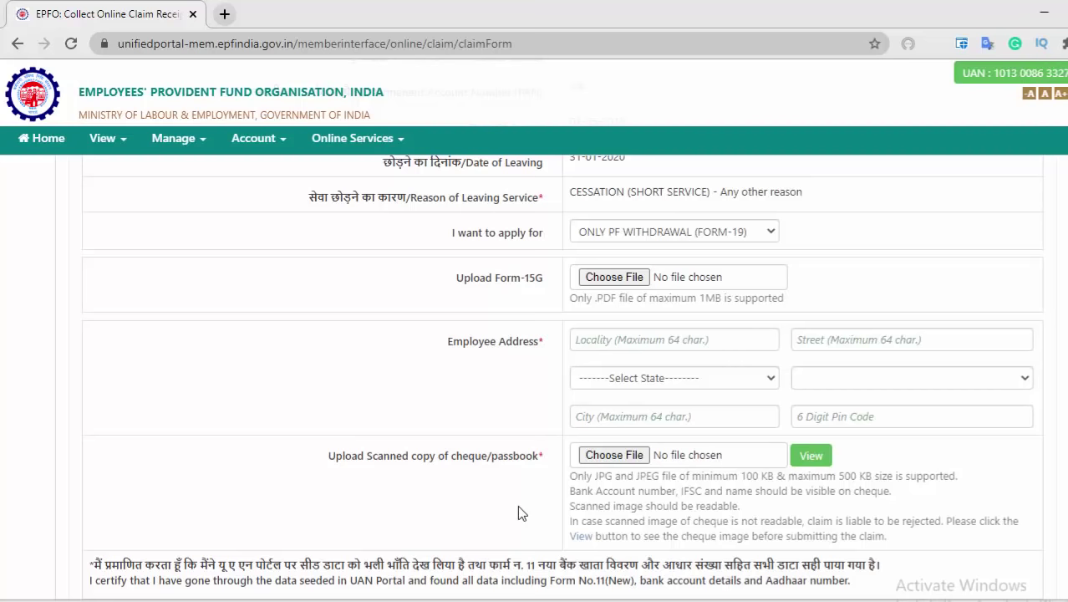
scroll(518, 513, down, 1)
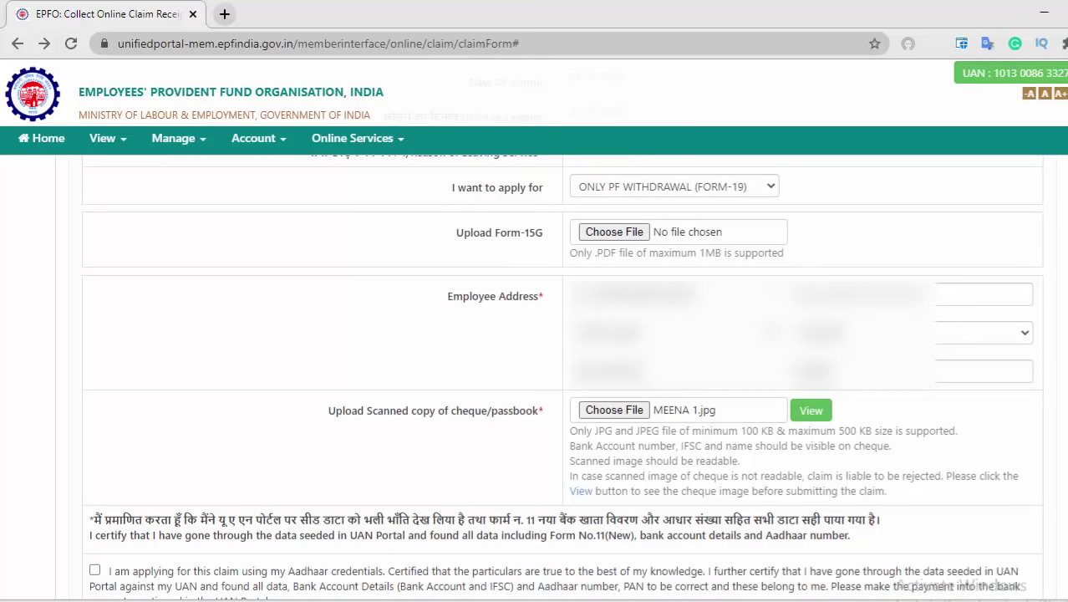
click(811, 411)
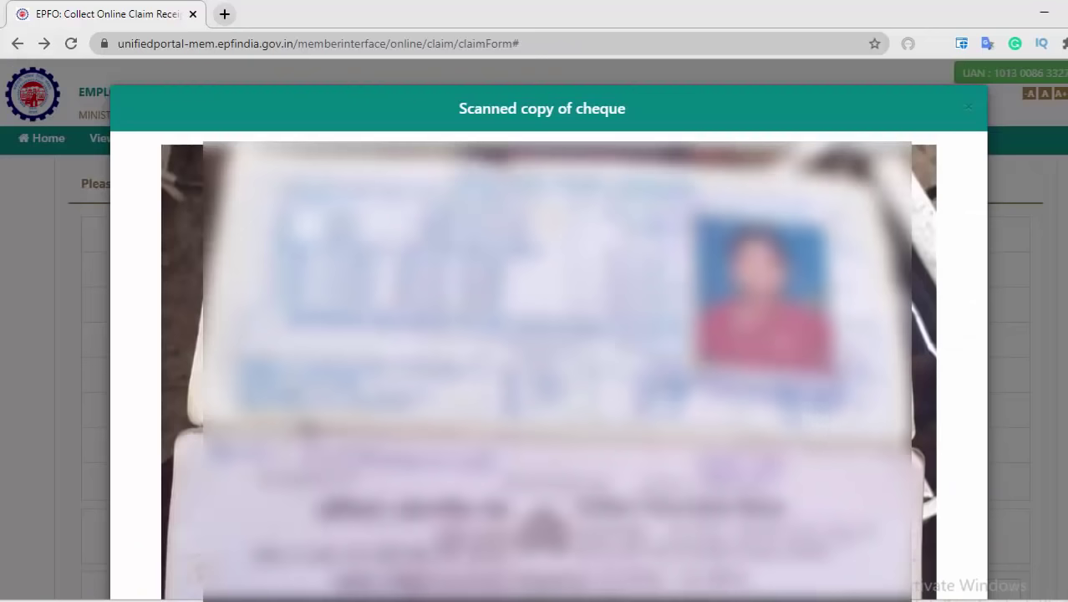
Accept the Aadhaar declaration for the PF withdrawal claim and request the Aadhaar OTP
scroll(548, 334, down, 1)
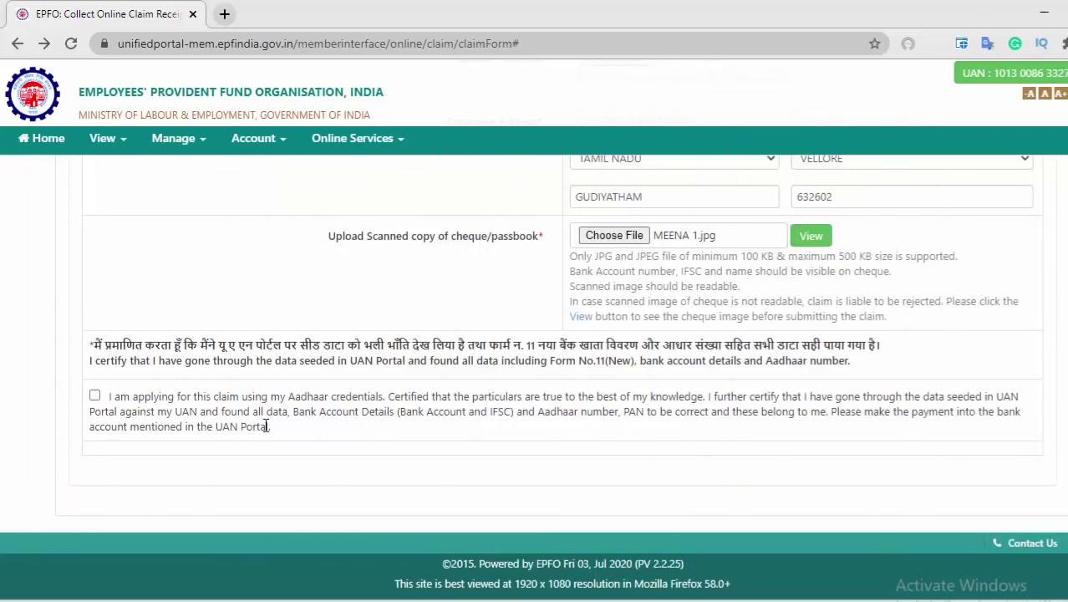
click(95, 398)
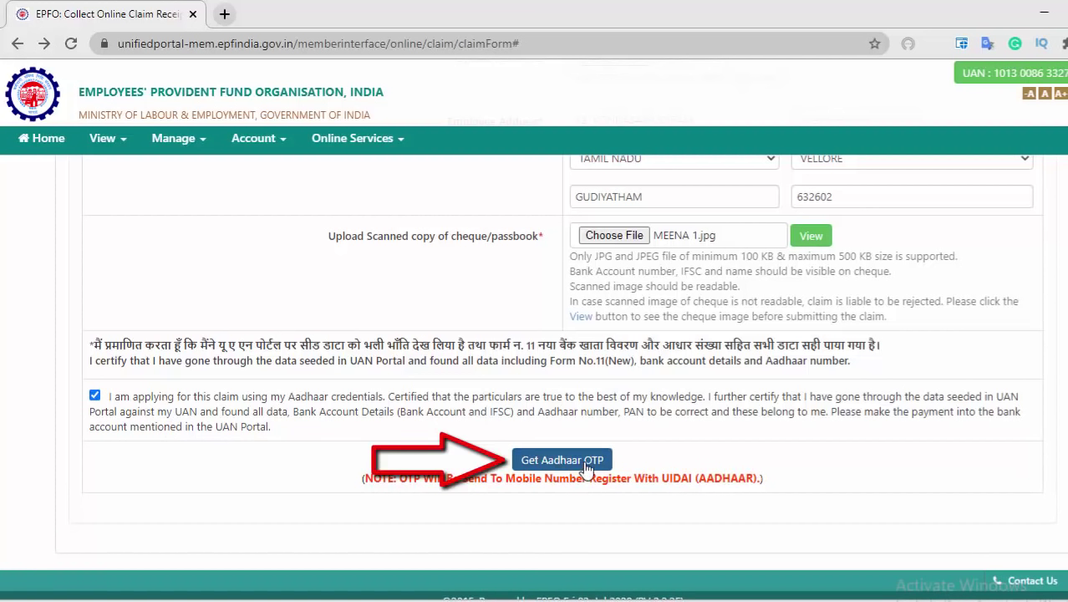
click(562, 466)
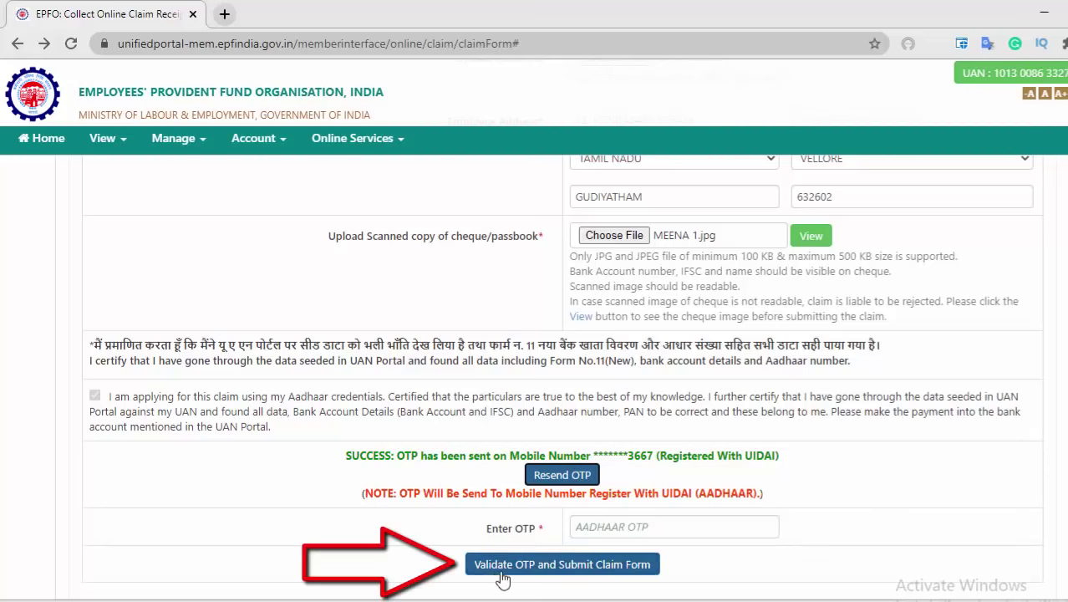
Enter the Aadhaar OTP, submit the PF withdrawal claim form, and view the submitted claim's PDF
click(629, 570)
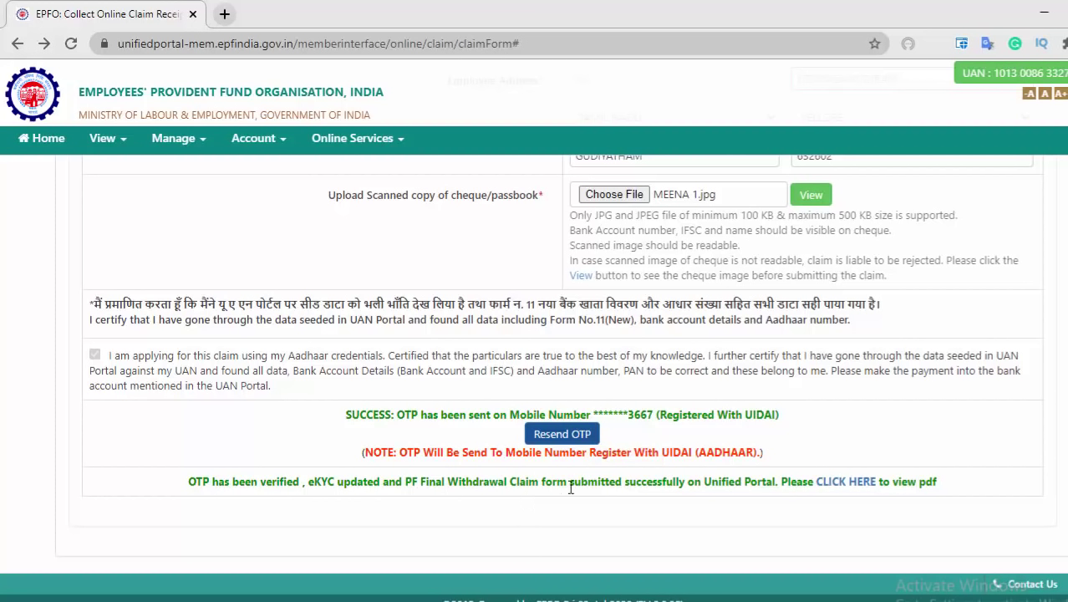
click(846, 482)
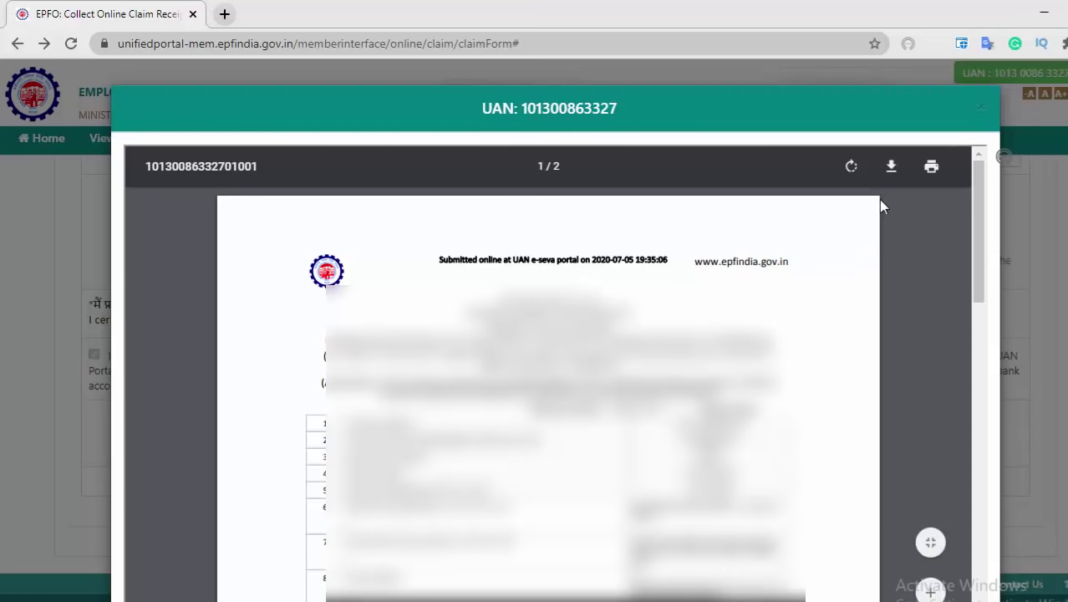
key(Escape)
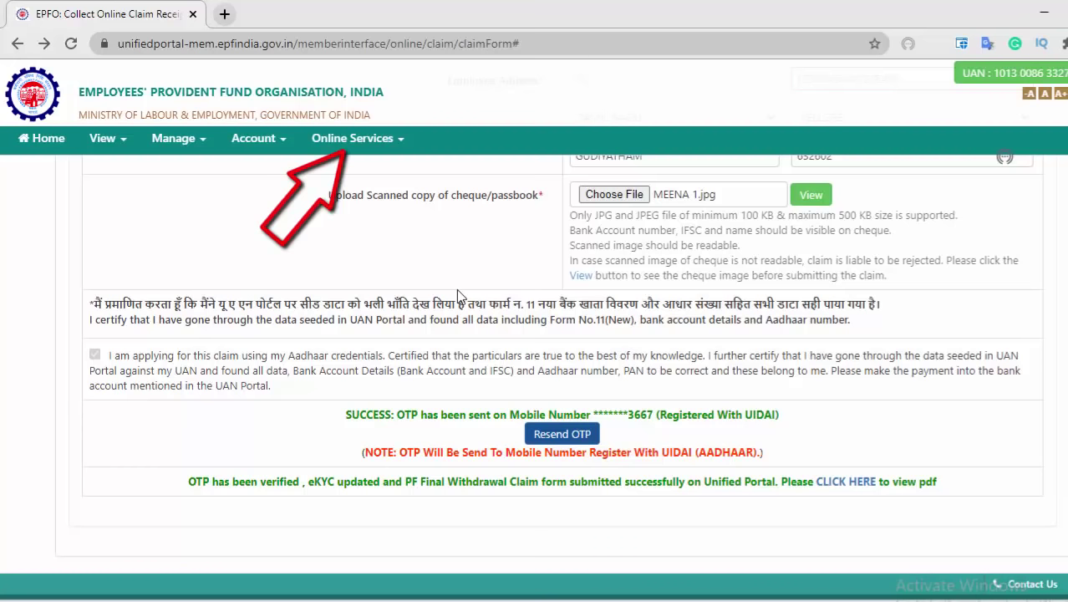
Reopen the online claim page, verify the member's bank account number again, and agree to the undertaking
click(391, 147)
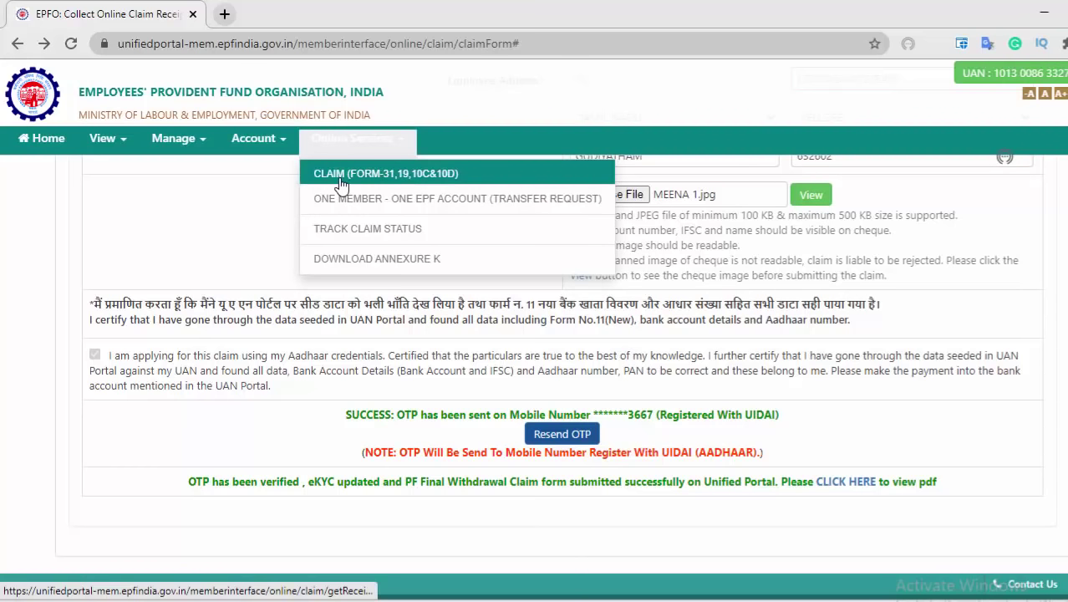
click(416, 180)
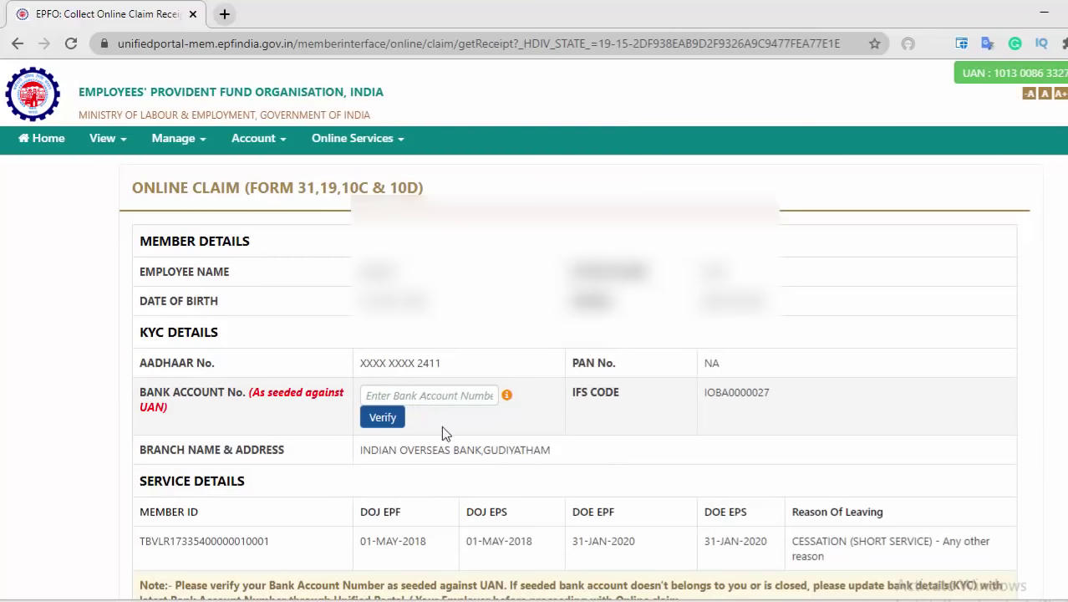
key(ctrl+v)
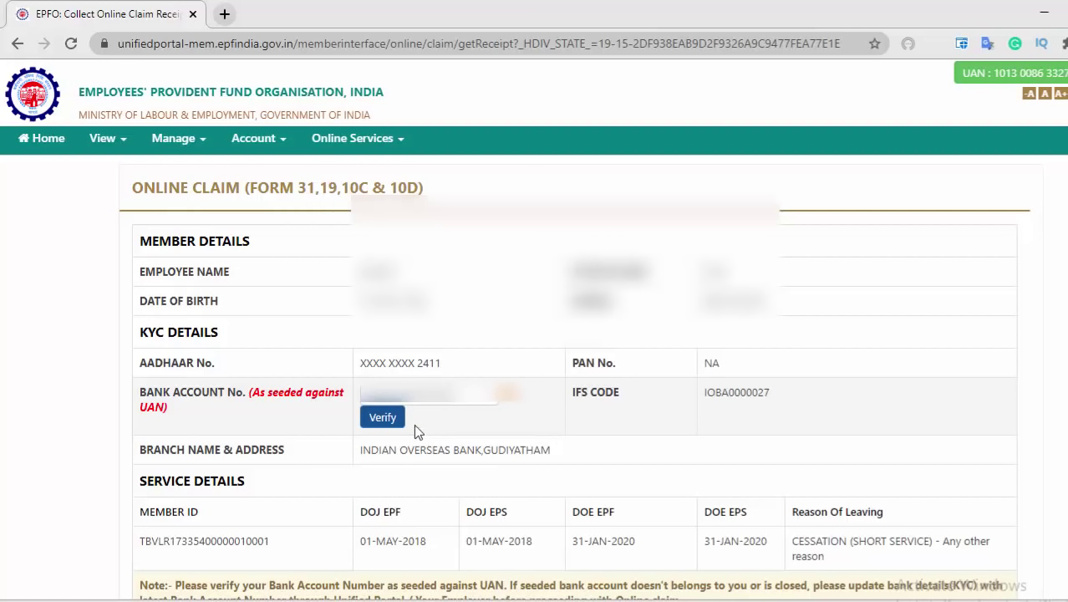
click(385, 421)
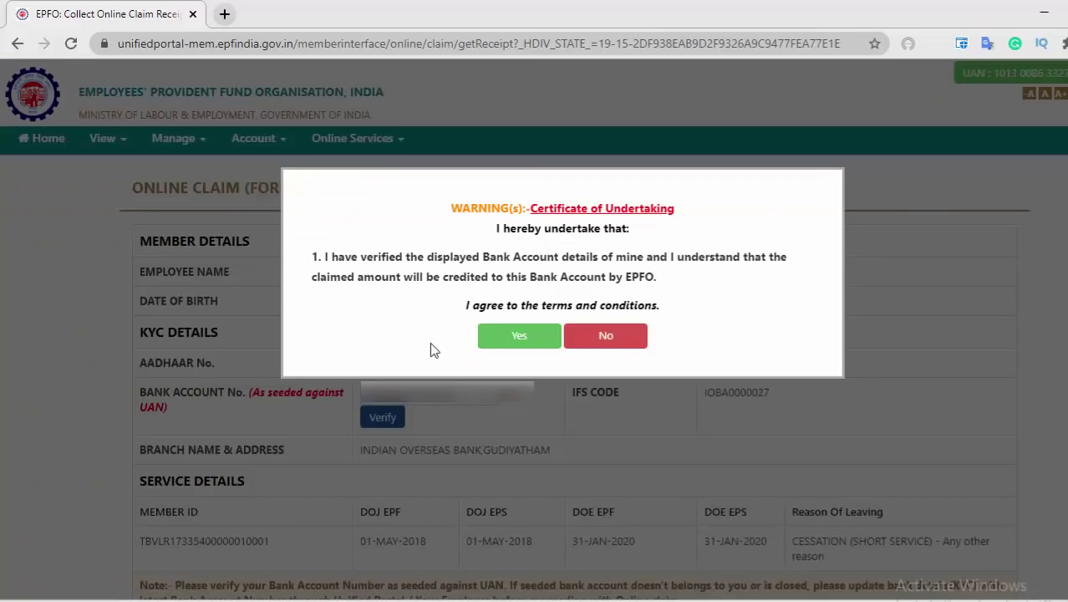
click(501, 339)
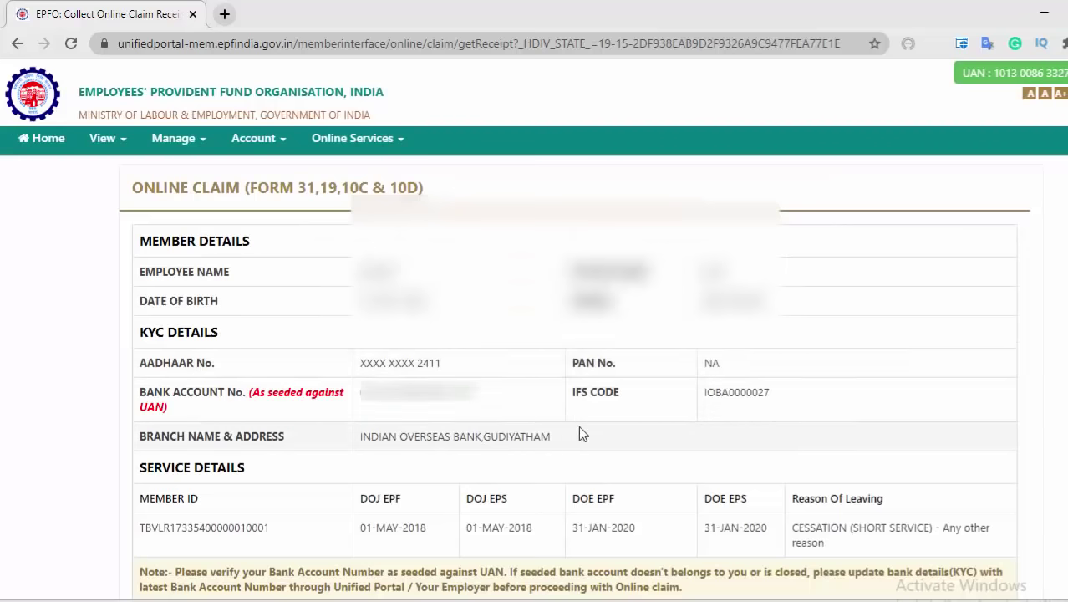
Proceed to the online claim form and choose ONLY PENSION WITHDRAWAL (FORM-10C) as the claim option
scroll(614, 426, down, 3)
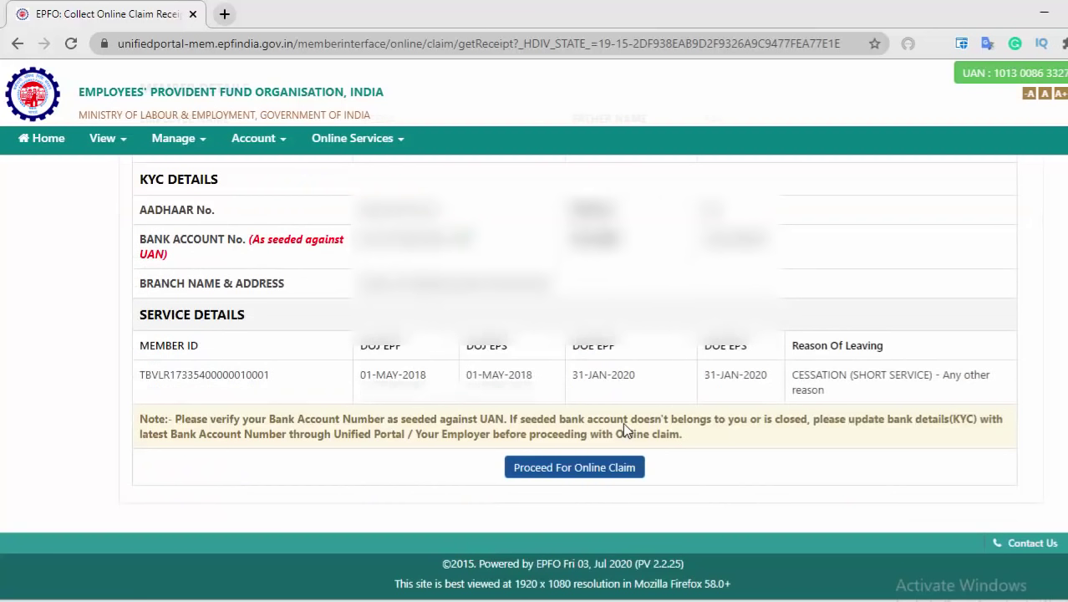
click(613, 475)
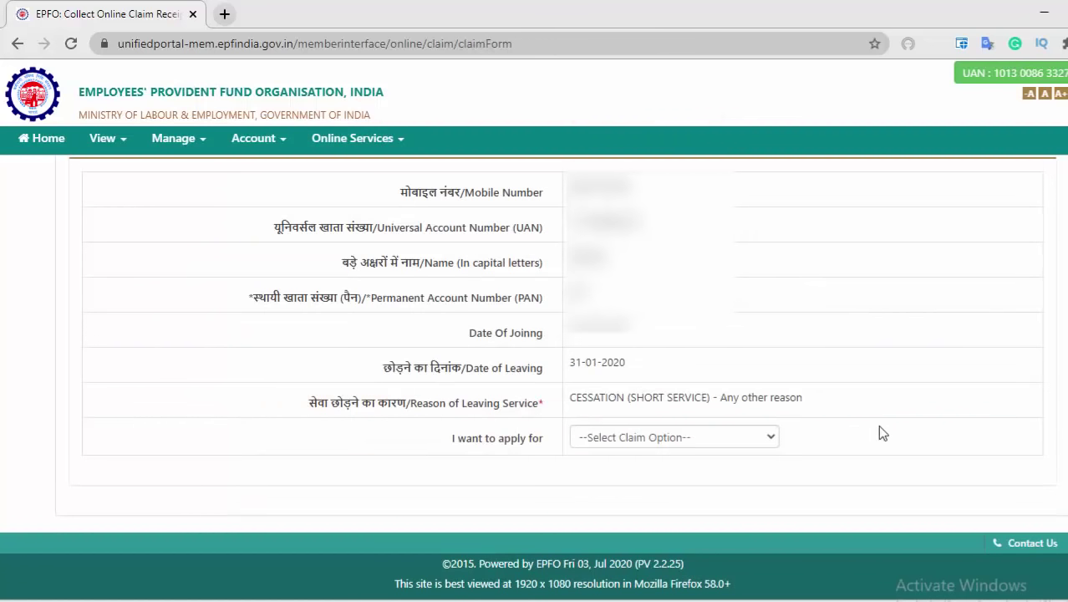
click(707, 437)
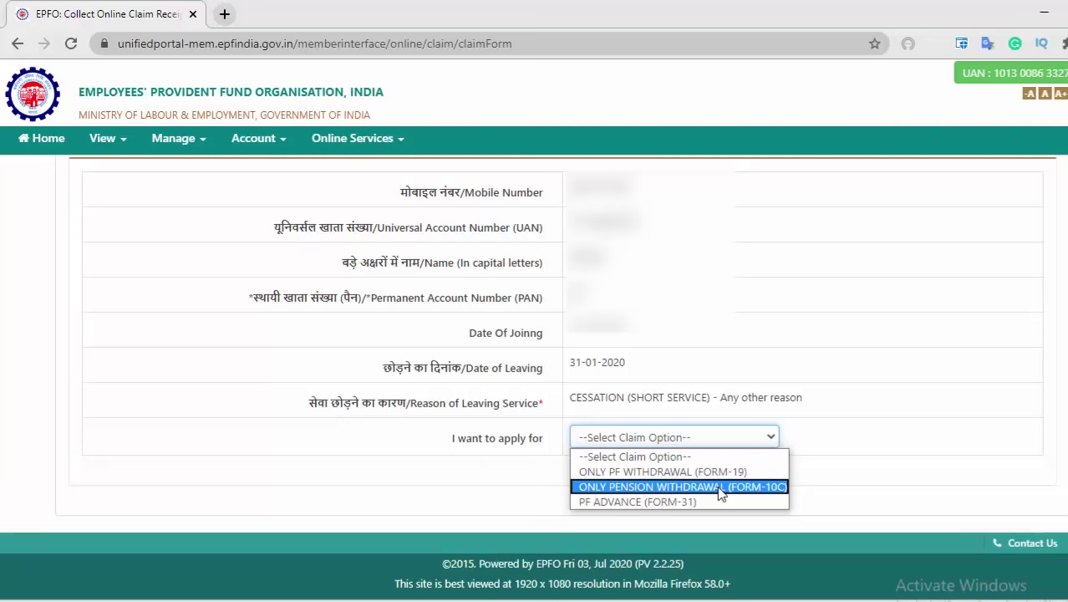
click(720, 487)
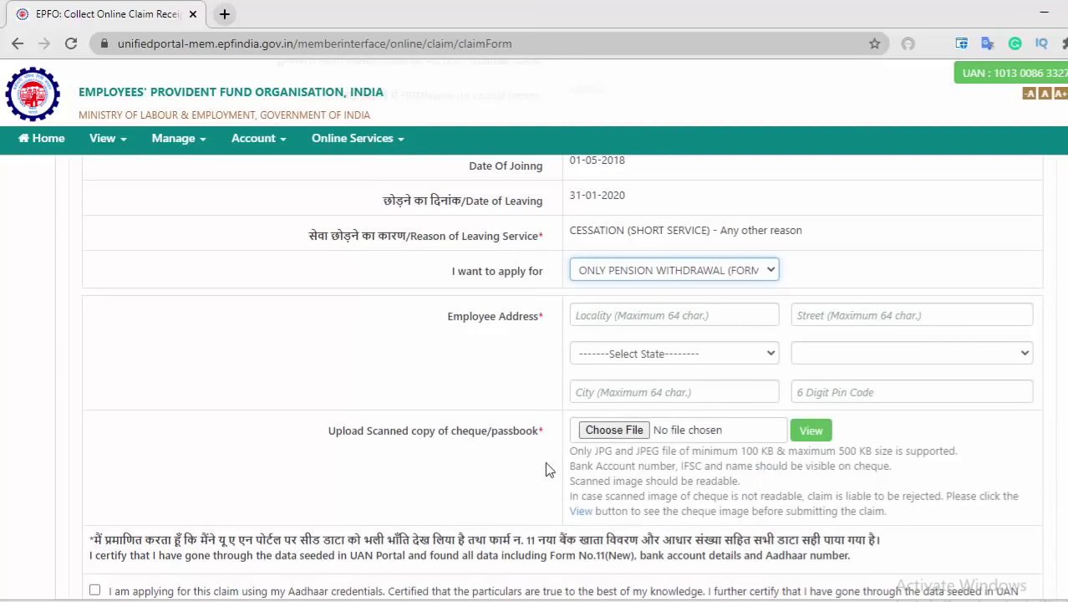
Complete the pension claim's employee address and passbook scan, then accept the Aadhaar declaration and request the Aadhaar OTP
click(605, 437)
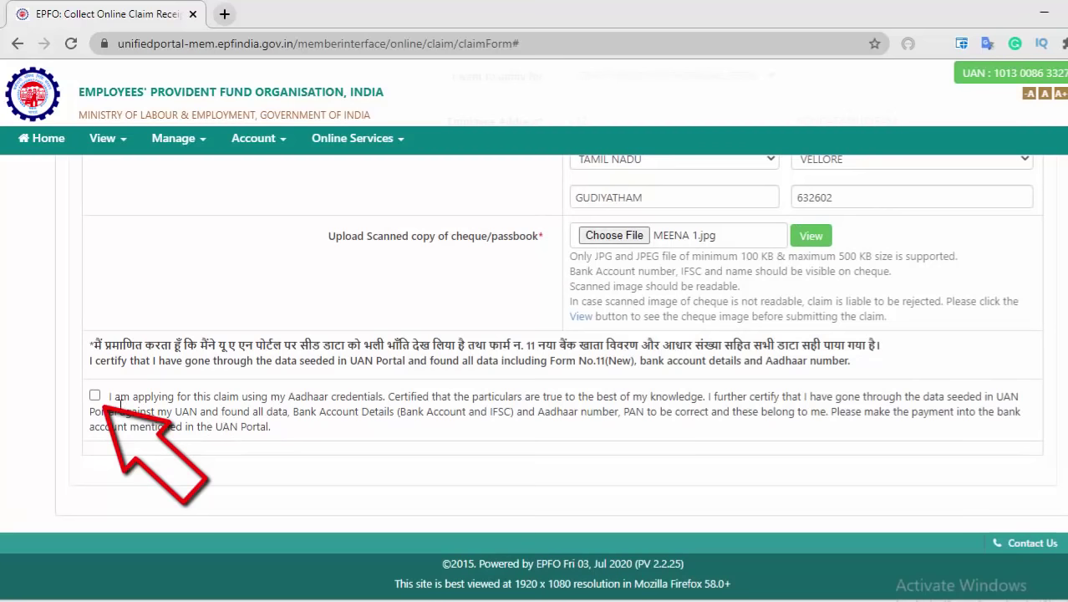
click(94, 396)
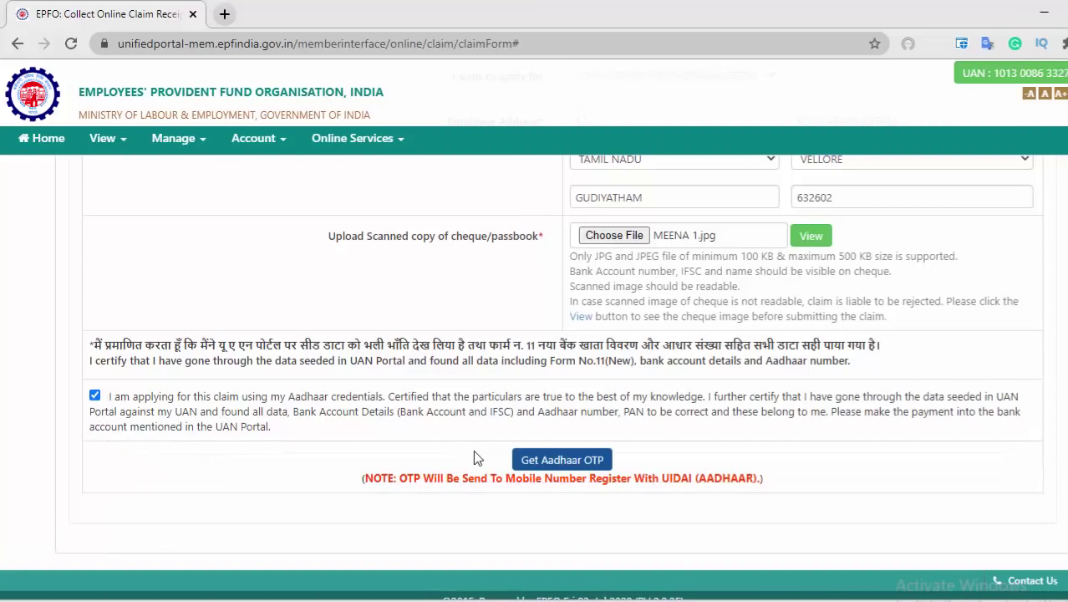
click(581, 468)
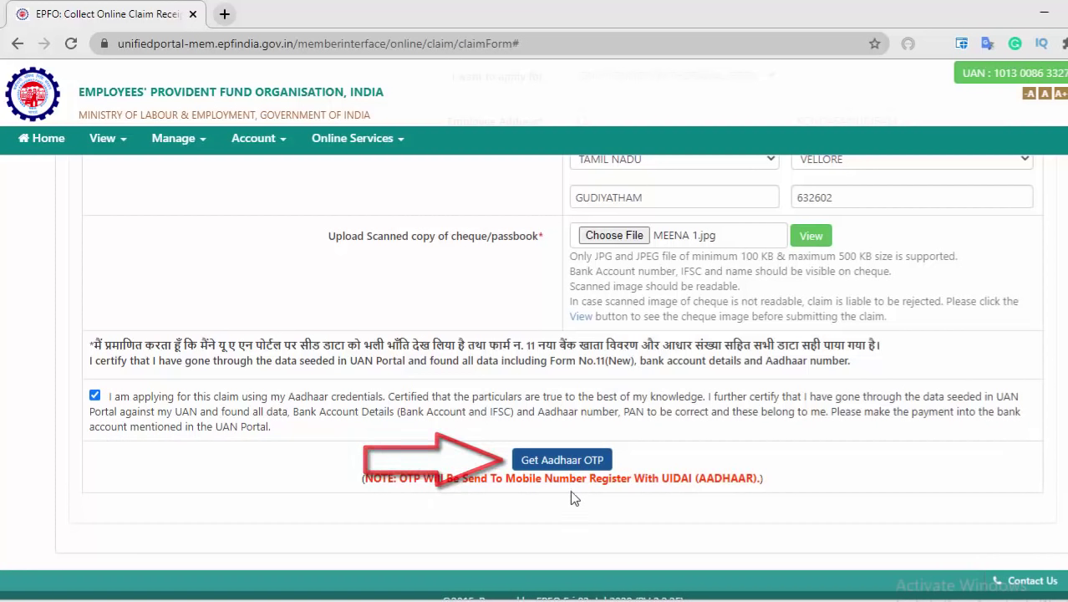
click(560, 461)
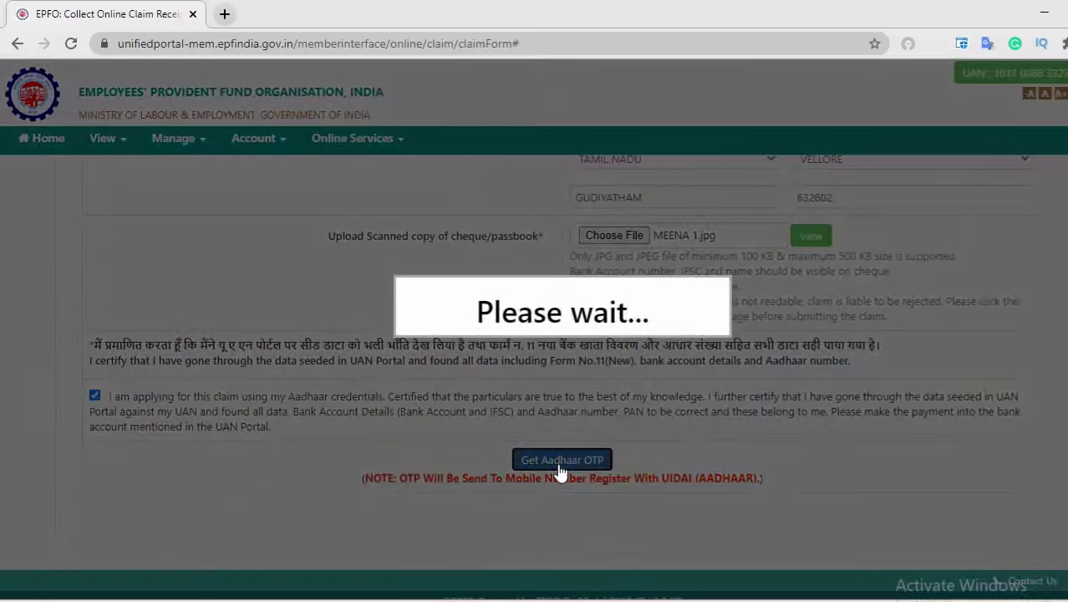